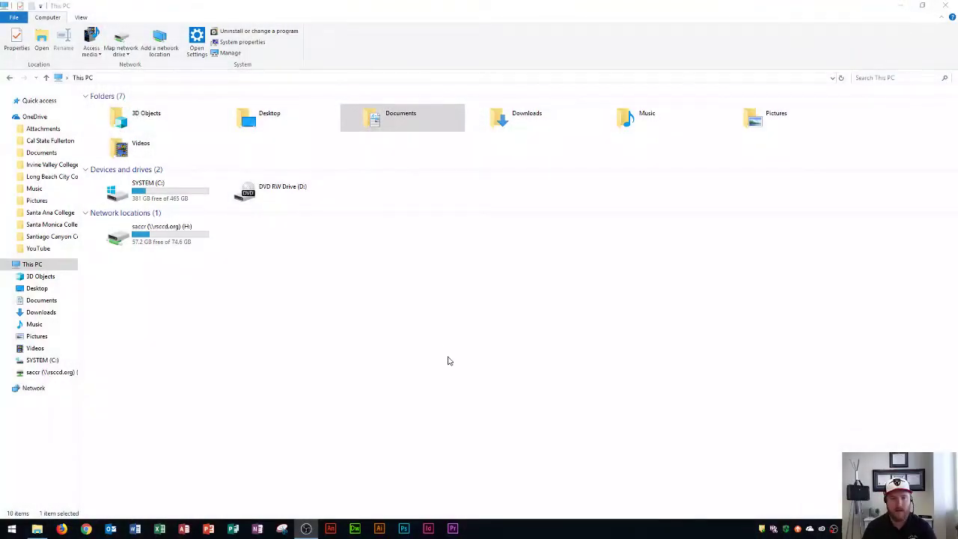
Clear the selection in This PC and open the Documents folder
left_click(440, 350)
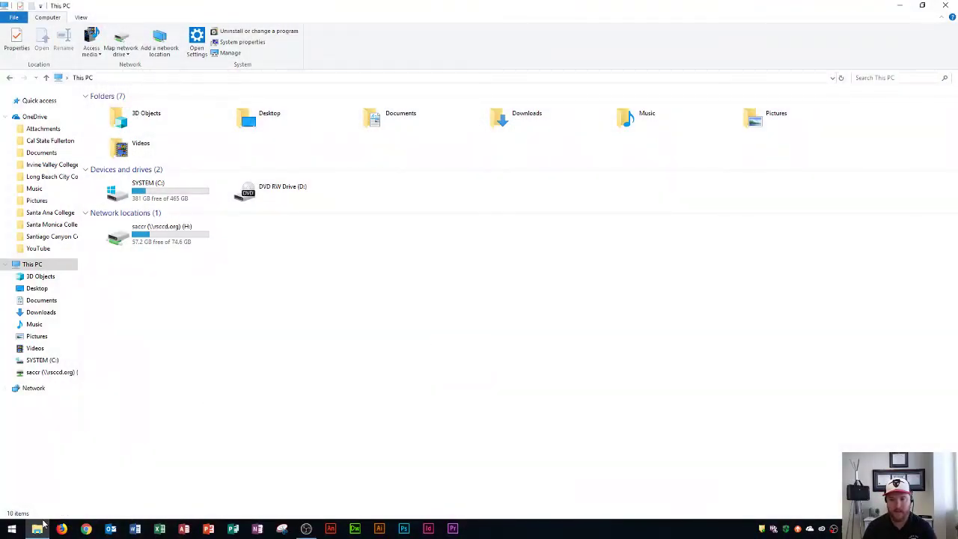
mouse_move(33, 533)
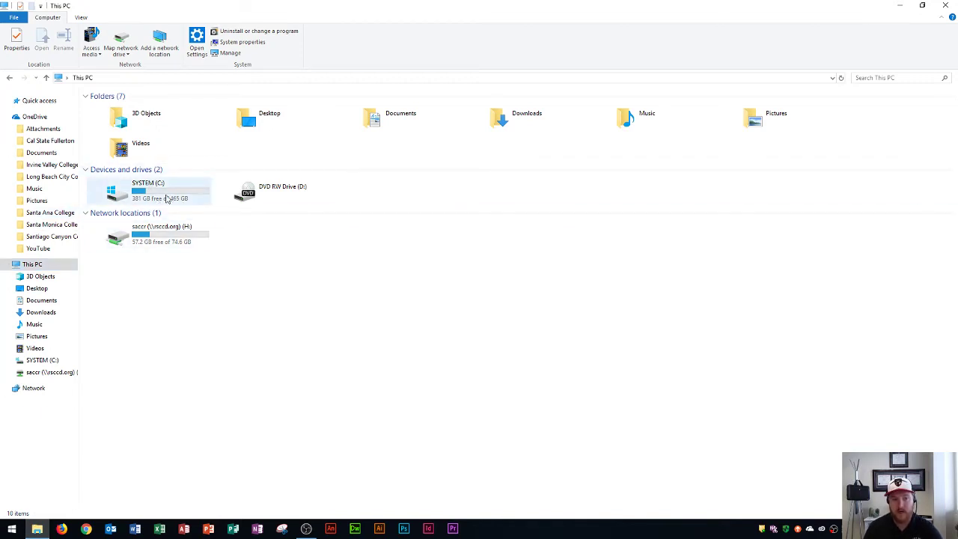
mouse_move(166, 197)
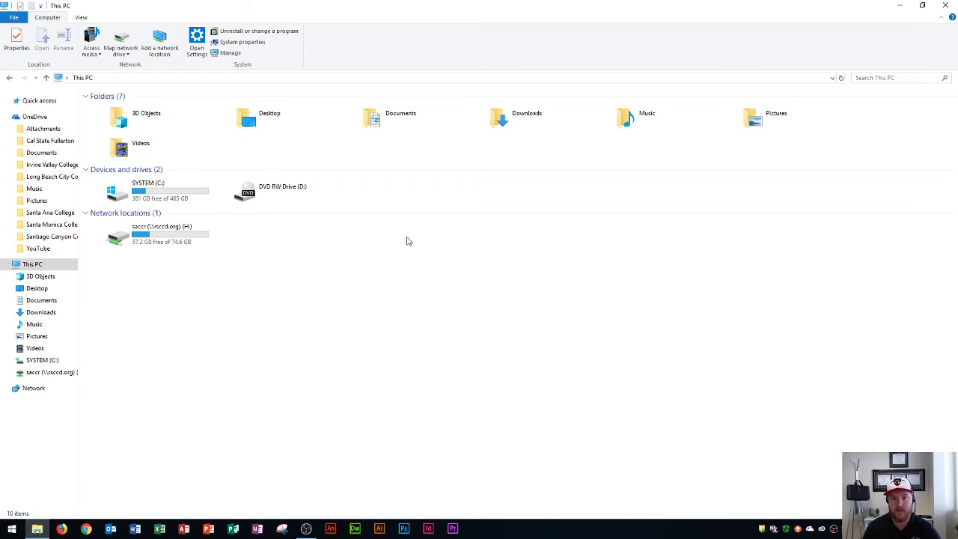
double_click(394, 120)
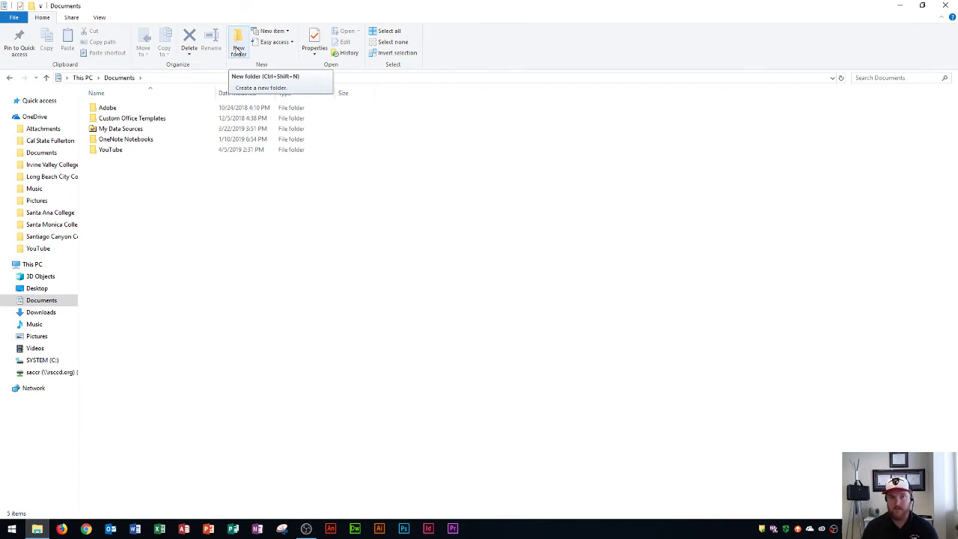
Create a new folder named 'Santa Ana College' in Documents
left_click(238, 50)
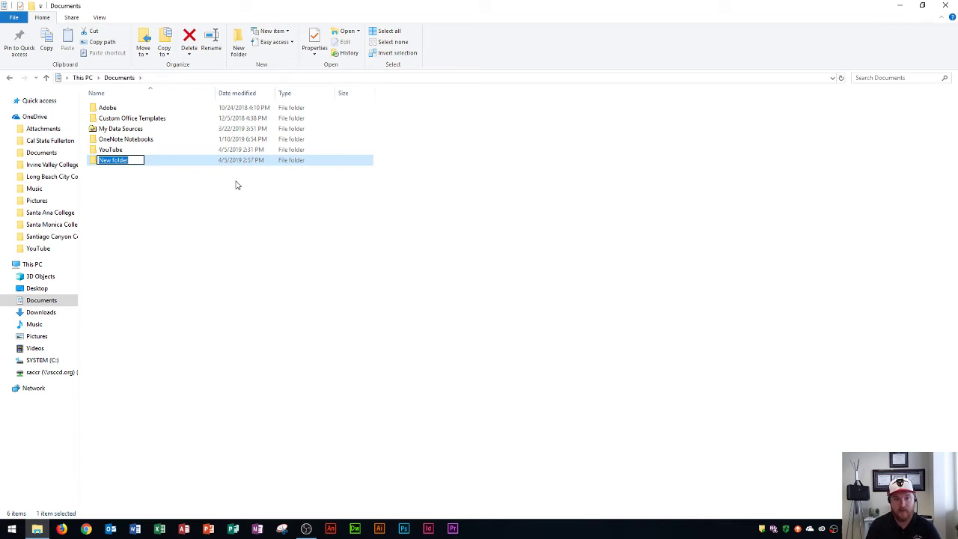
type("Santa Ana C")
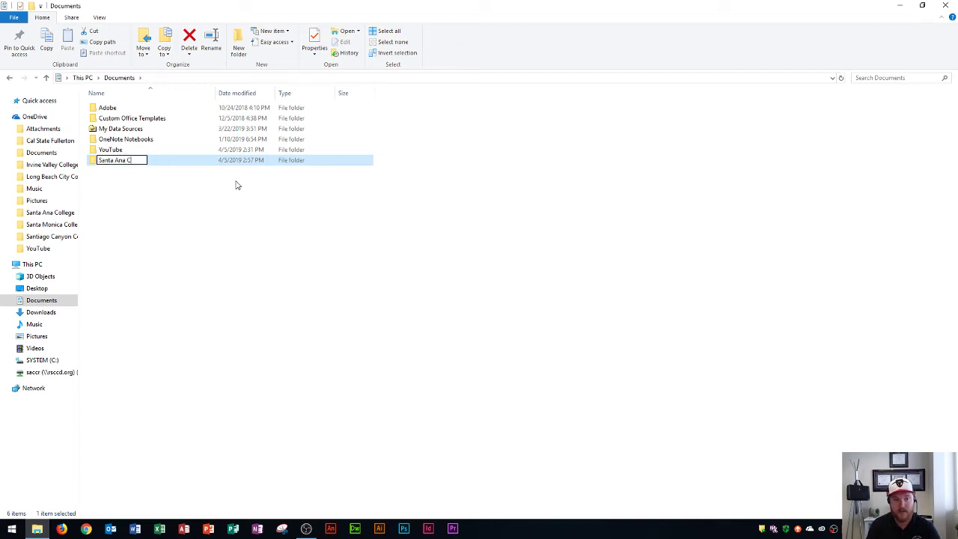
type("ollege")
key("Return")
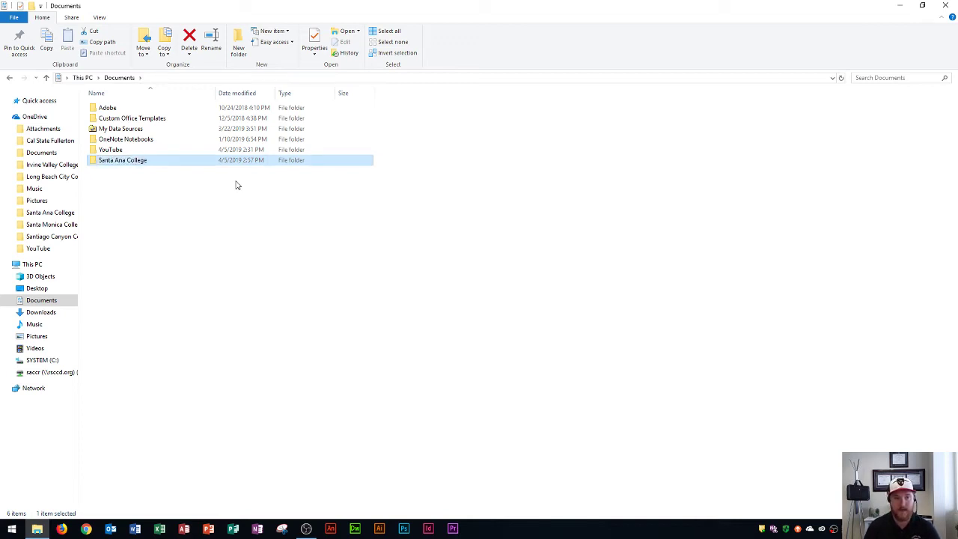
Open the new, empty Santa Ana College folder
double_click(122, 161)
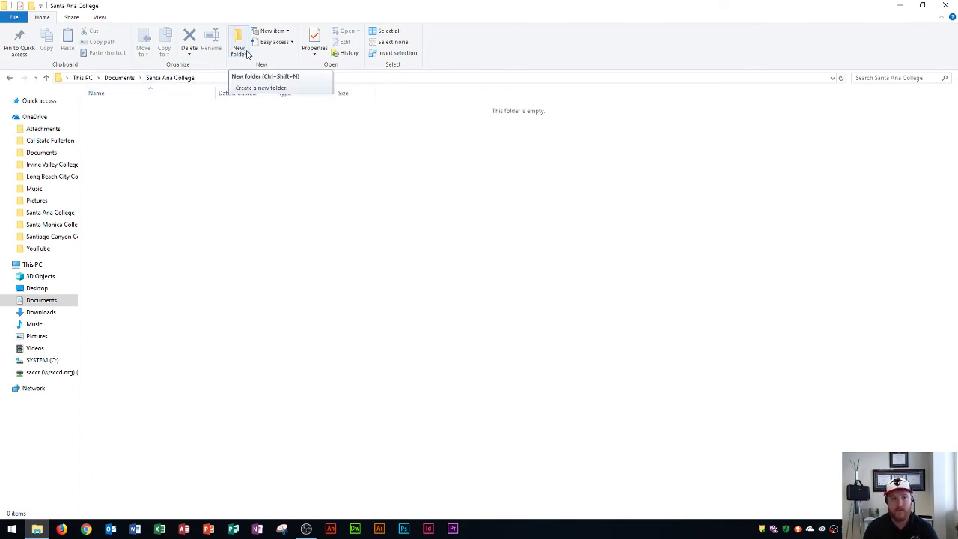
Create a folder named 'Fall 2019' inside Santa Ana College
left_click(240, 48)
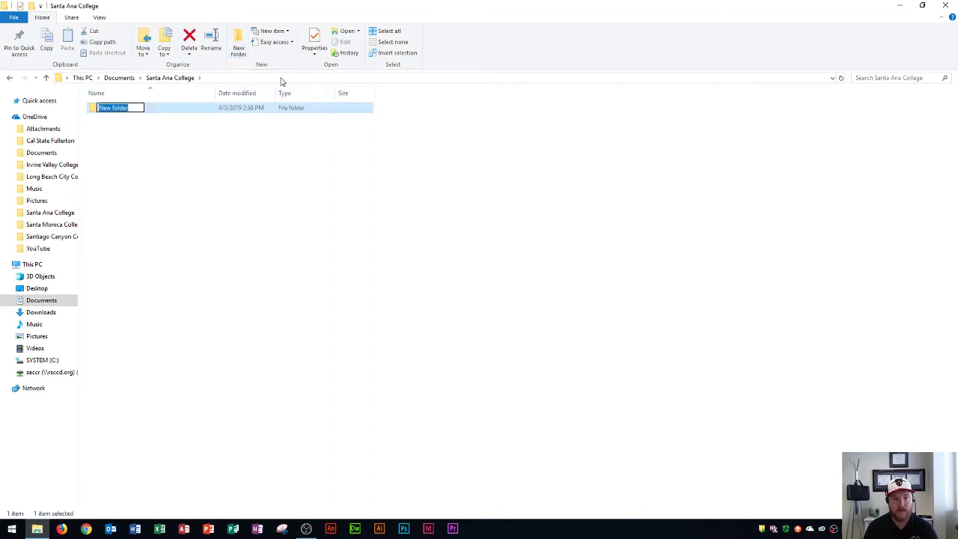
type("Fall")
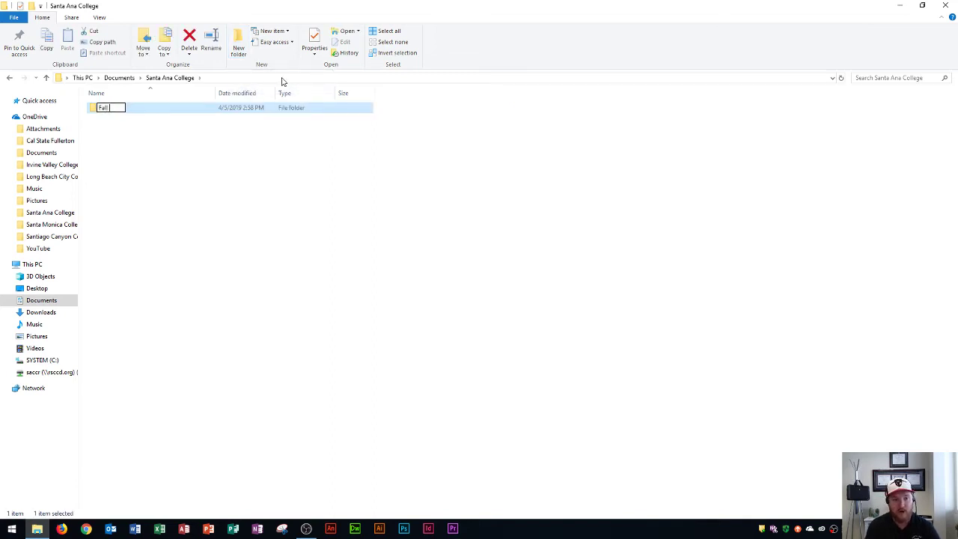
type(" 2019")
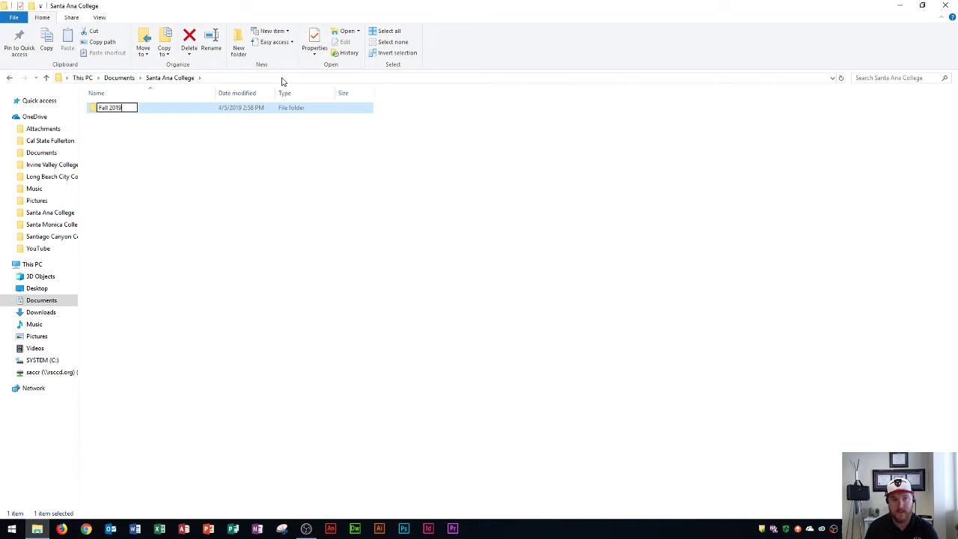
key("Return")
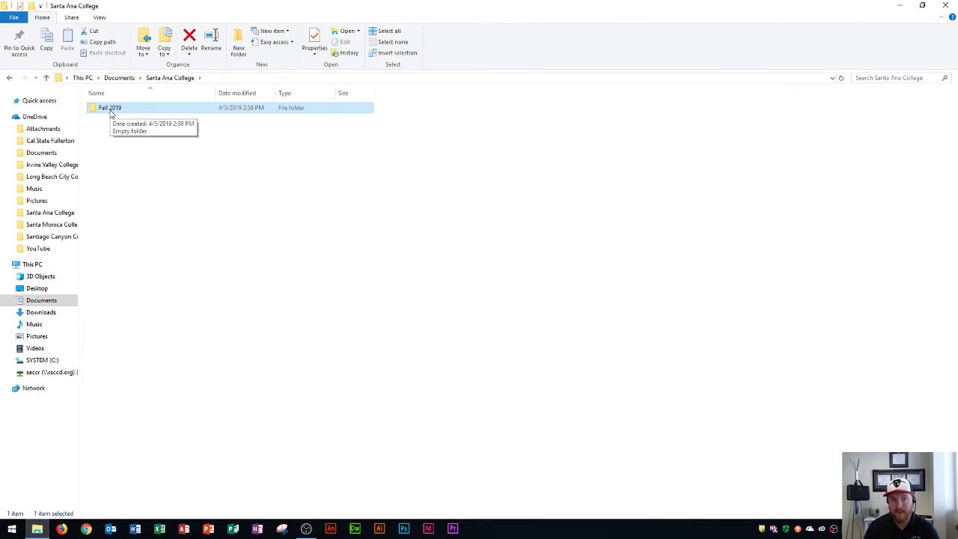
Open Fall 2019 and create 'Microsoft Word' and 'Business Comm' class folders
double_click(110, 110)
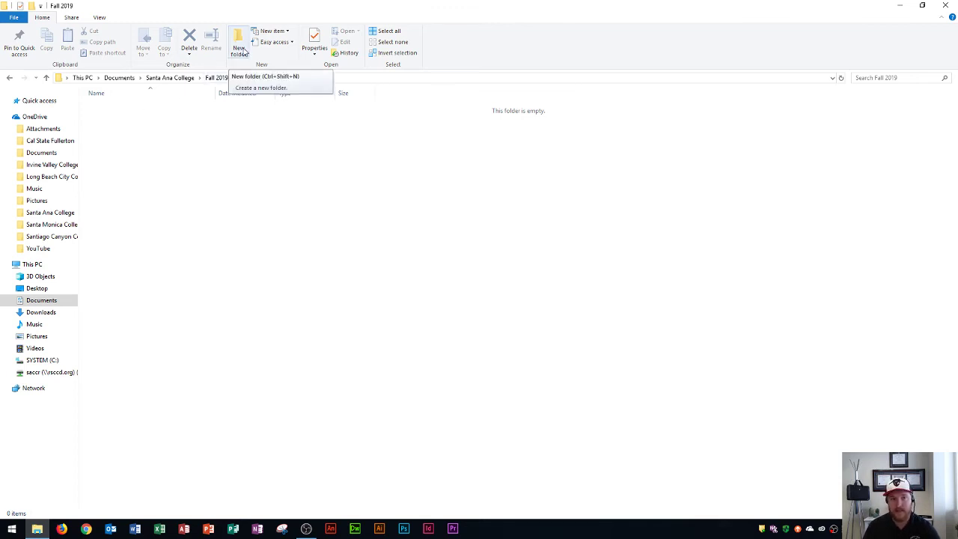
left_click(239, 48)
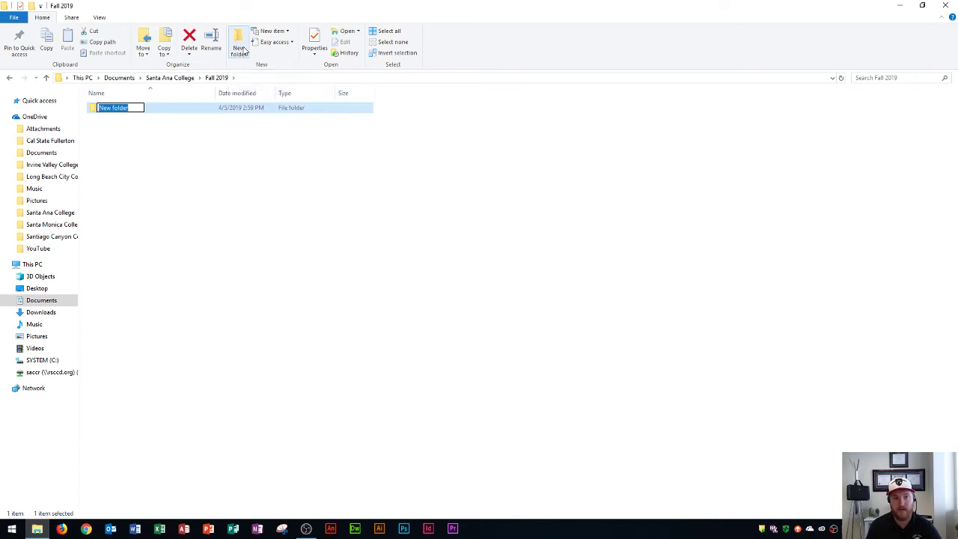
type("Mic")
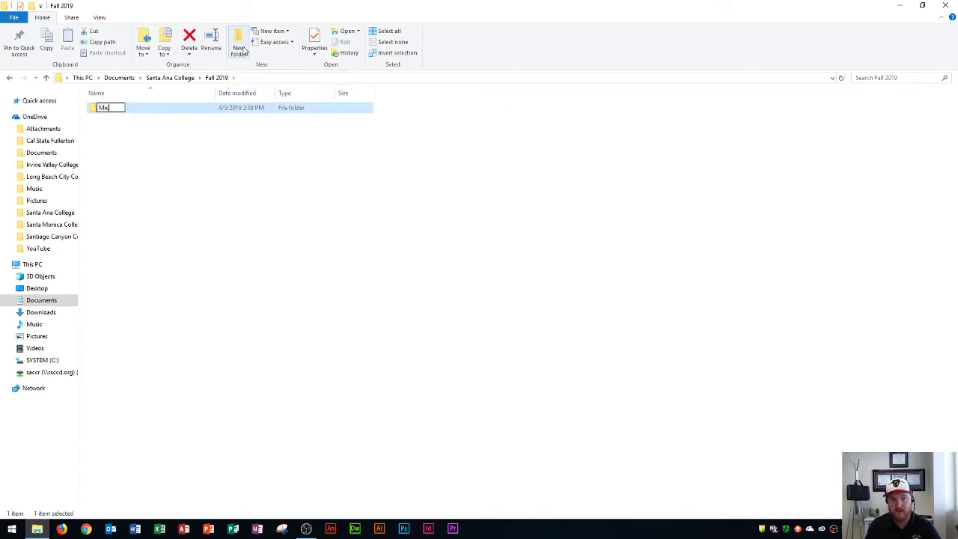
type("rosoft Word")
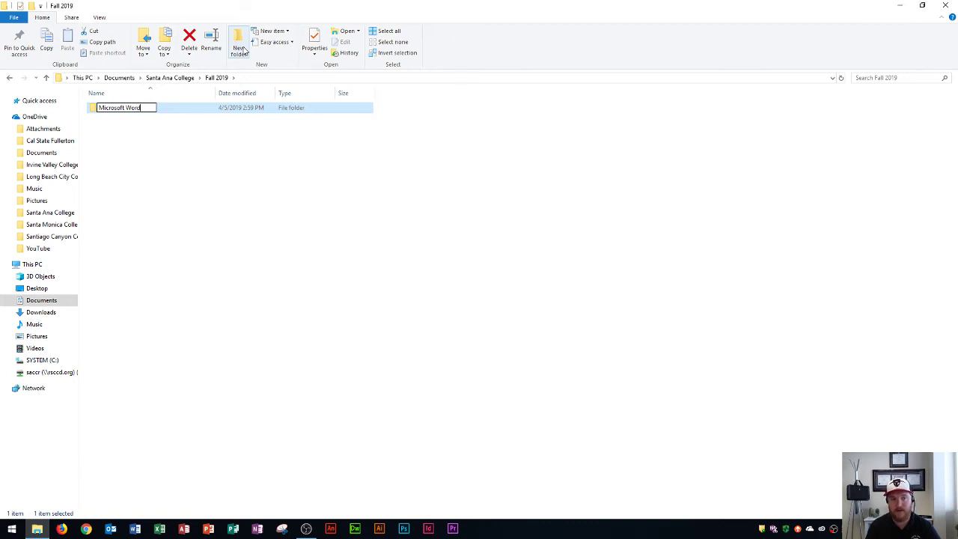
key("Return")
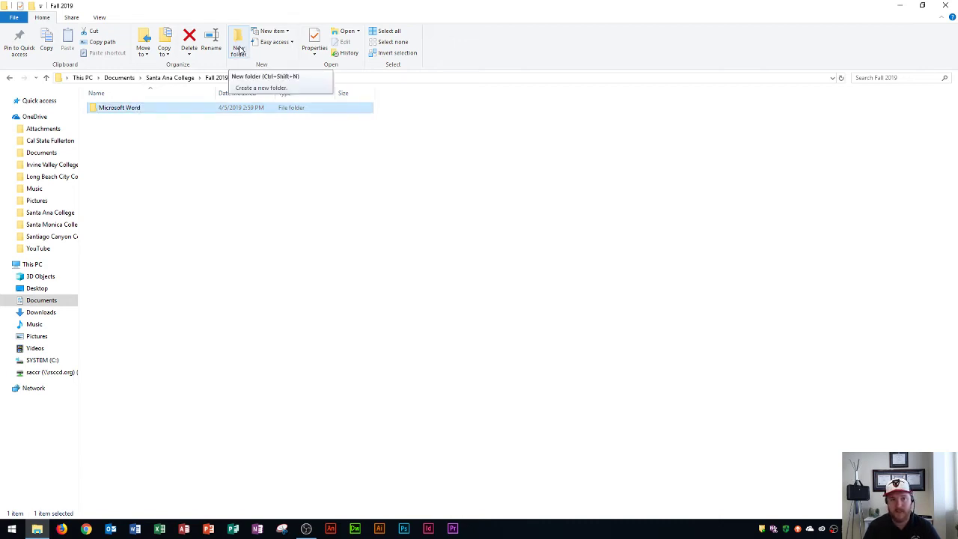
left_click(238, 48)
type("Business Comm")
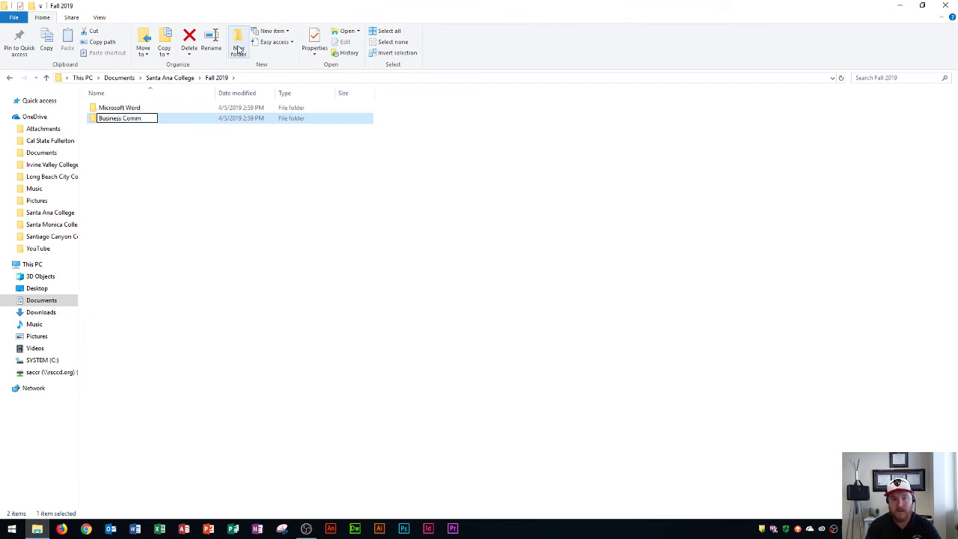
key("Return")
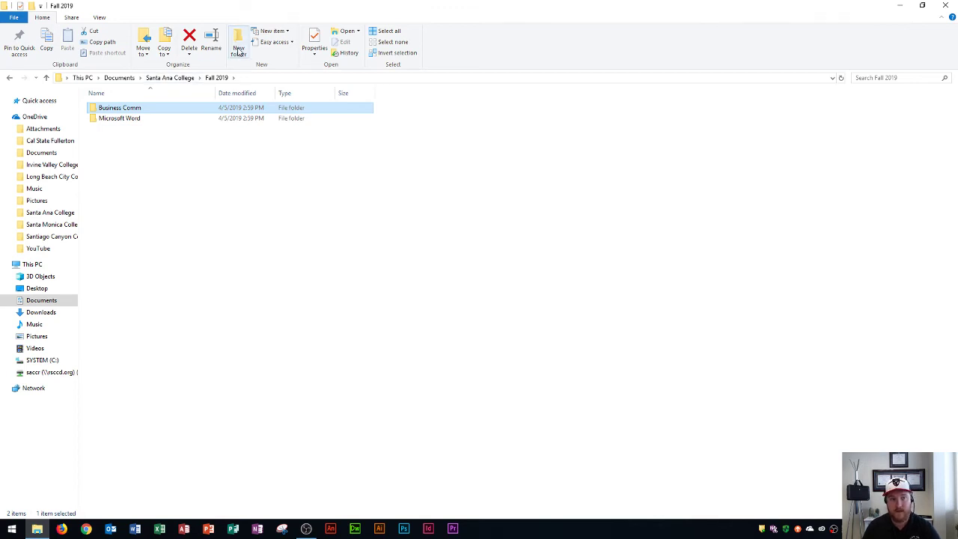
Add 'Art History', 'Microsoft Excel' and 'Microsoft Outlook' class folders to Fall 2019
left_click(239, 48)
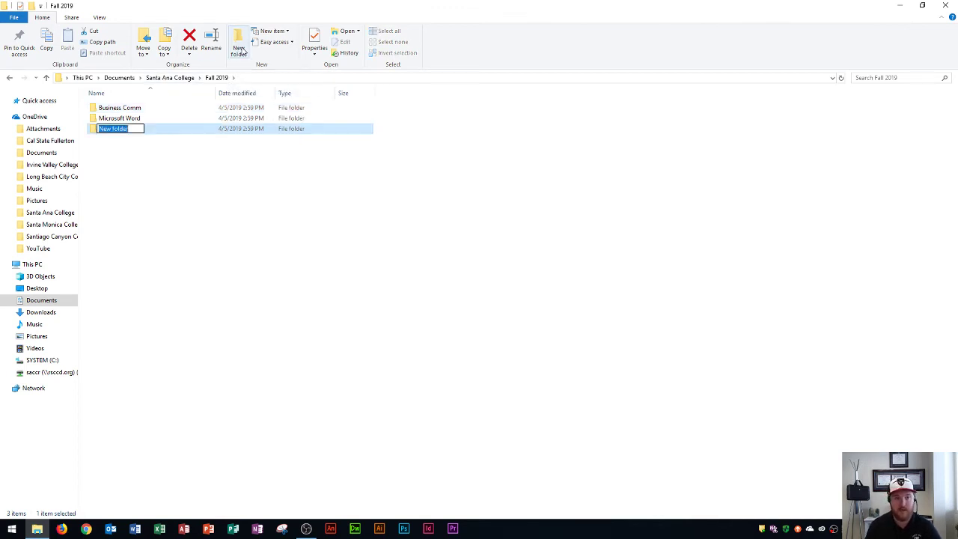
type("Art")
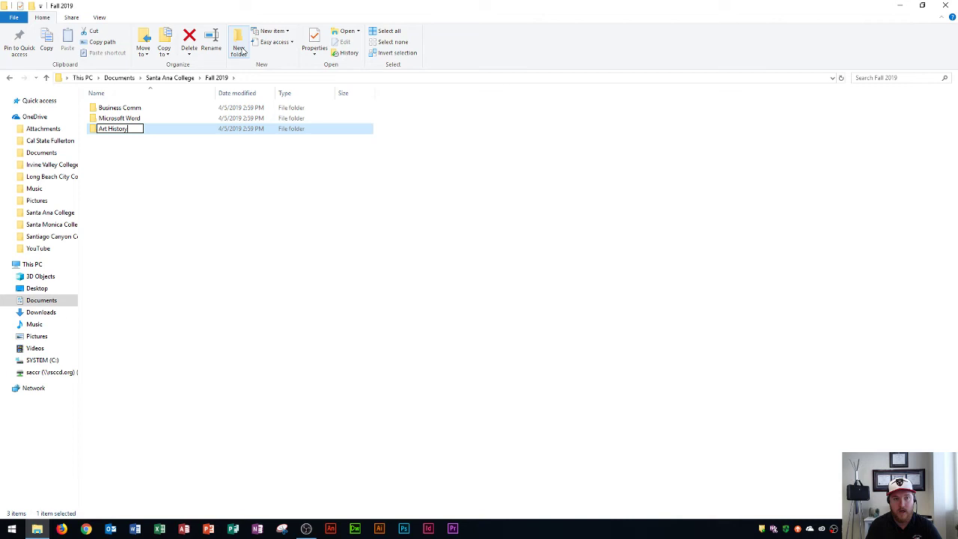
type(" History")
key("Return")
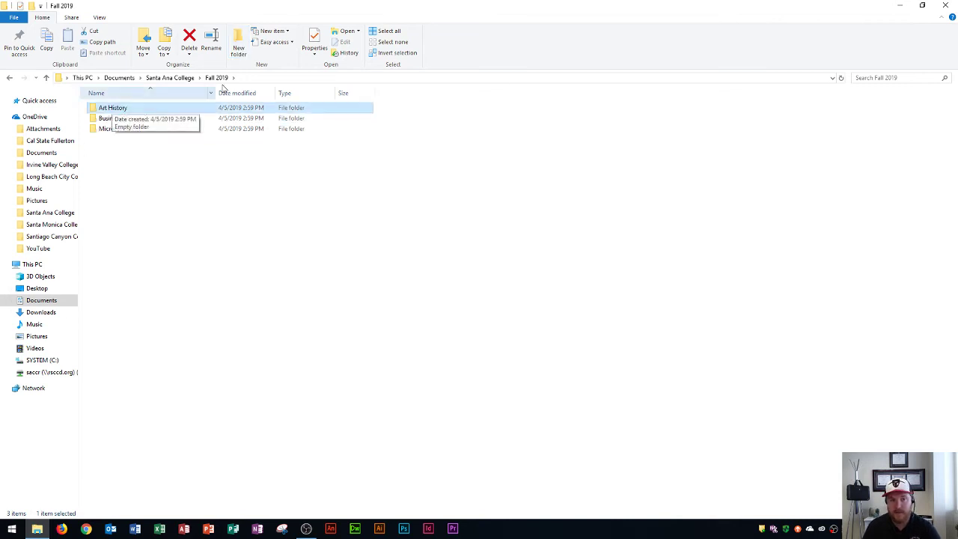
left_click(238, 48)
type("Mic")
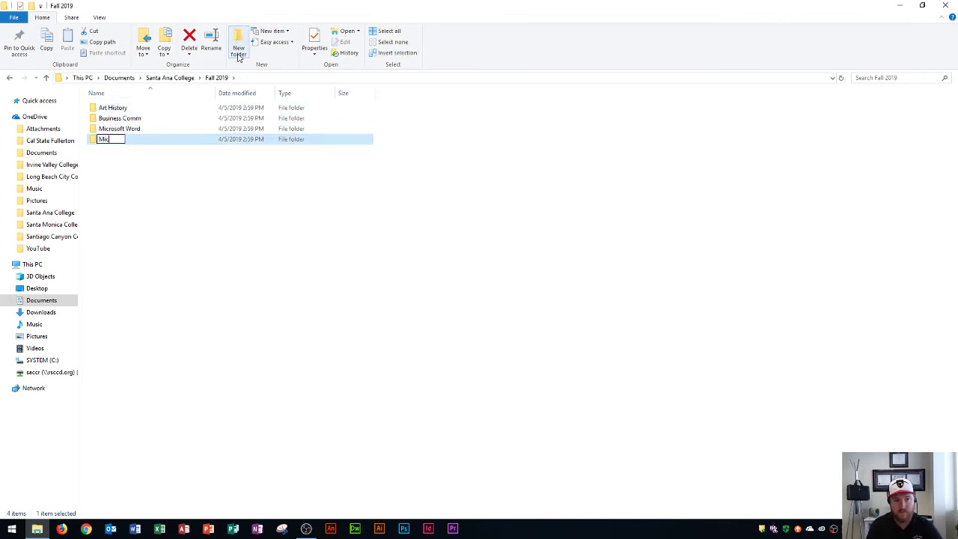
type("rosoft Excel")
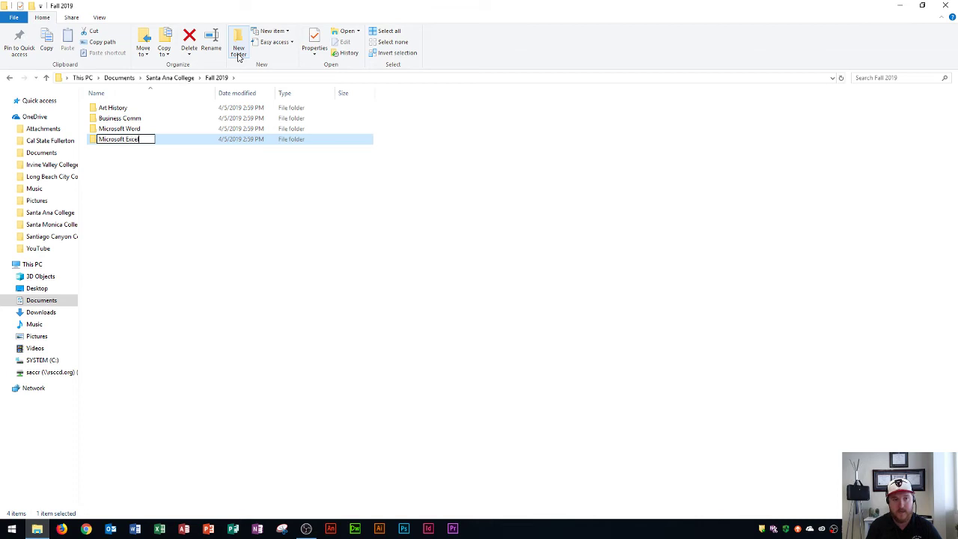
key("Return")
left_click(238, 48)
type("Mic")
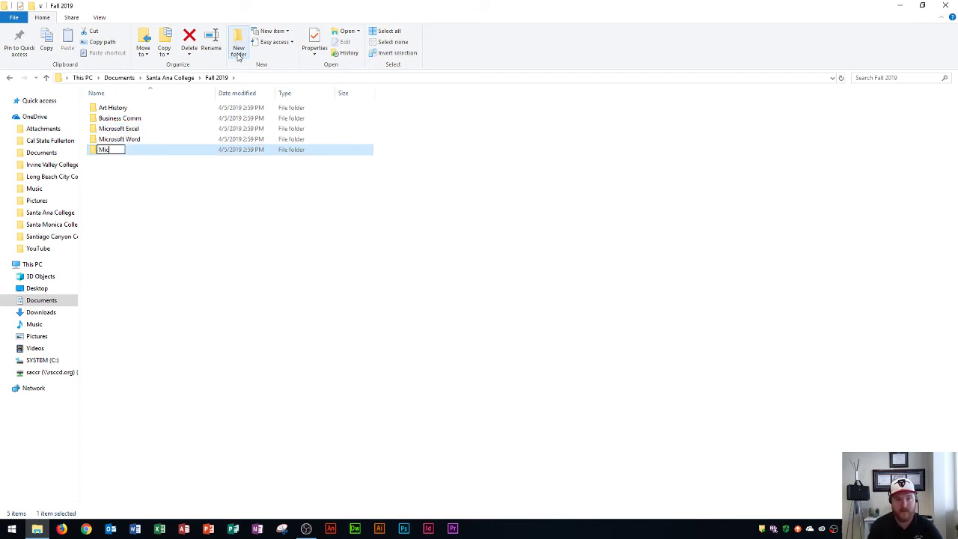
type("rosoft Outlook")
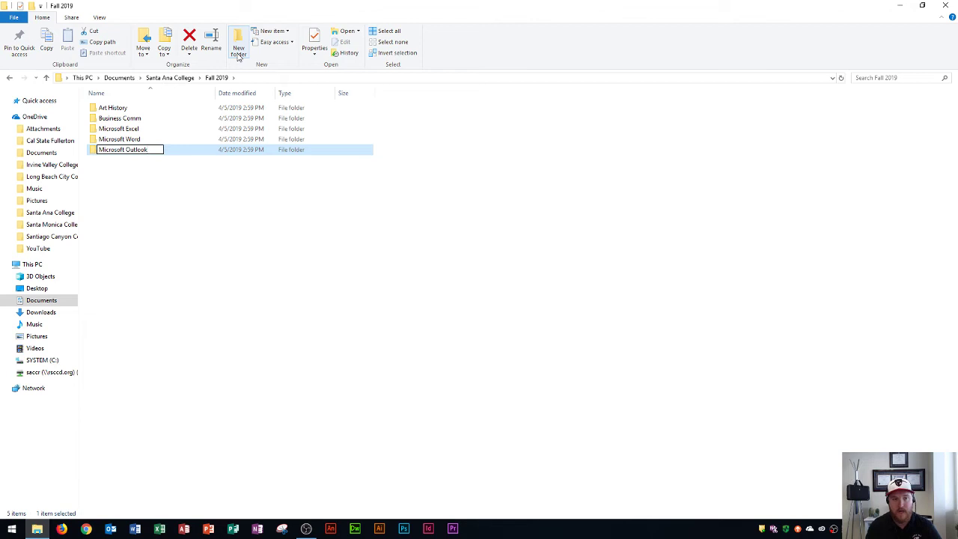
key("Return")
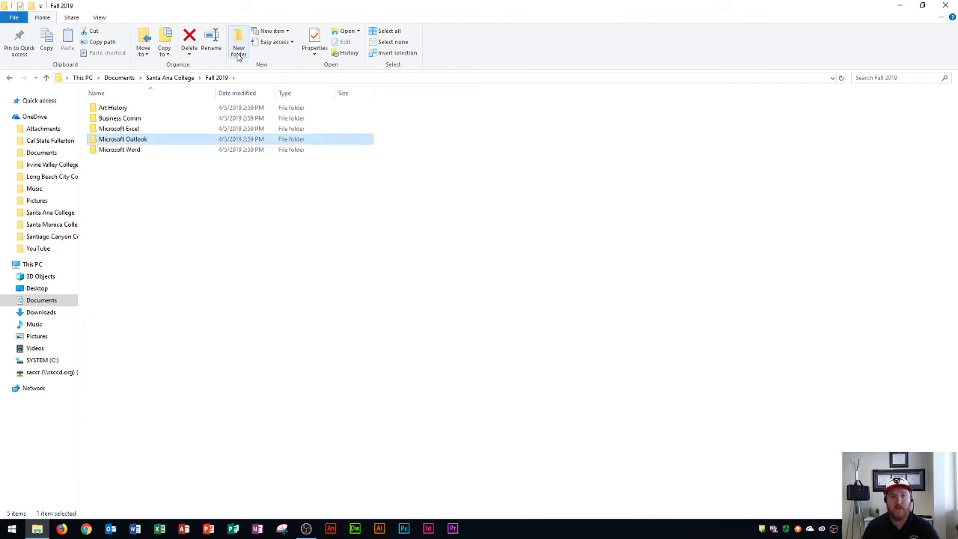
Inside Microsoft Excel, create 'Chapter 1 Assignments' and 'Chapter 2 Assignments' folders
double_click(130, 129)
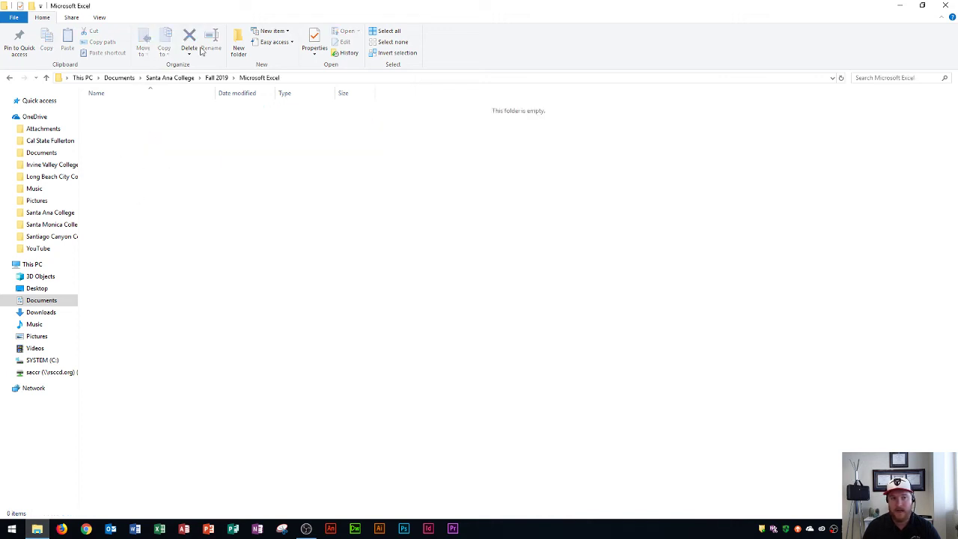
left_click(240, 48)
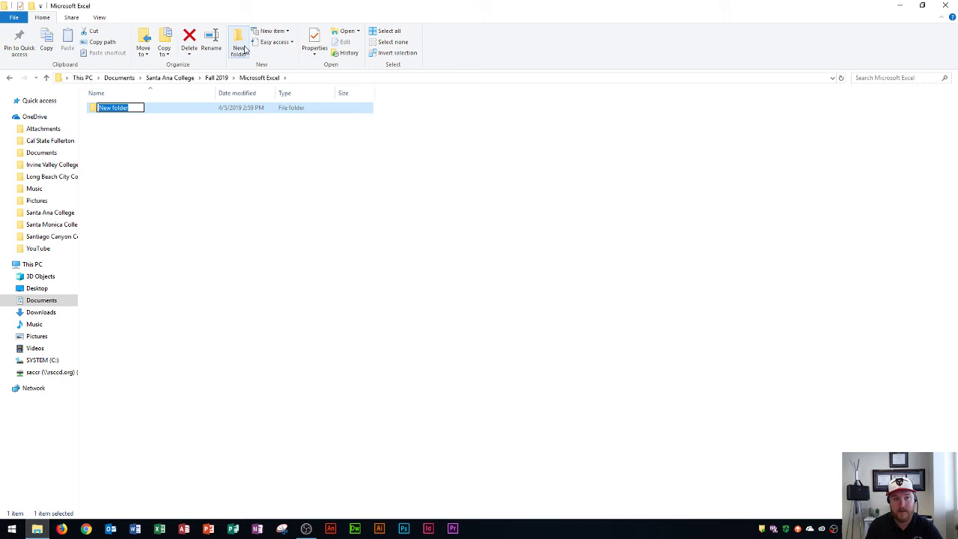
type("Chapter 1 Ass")
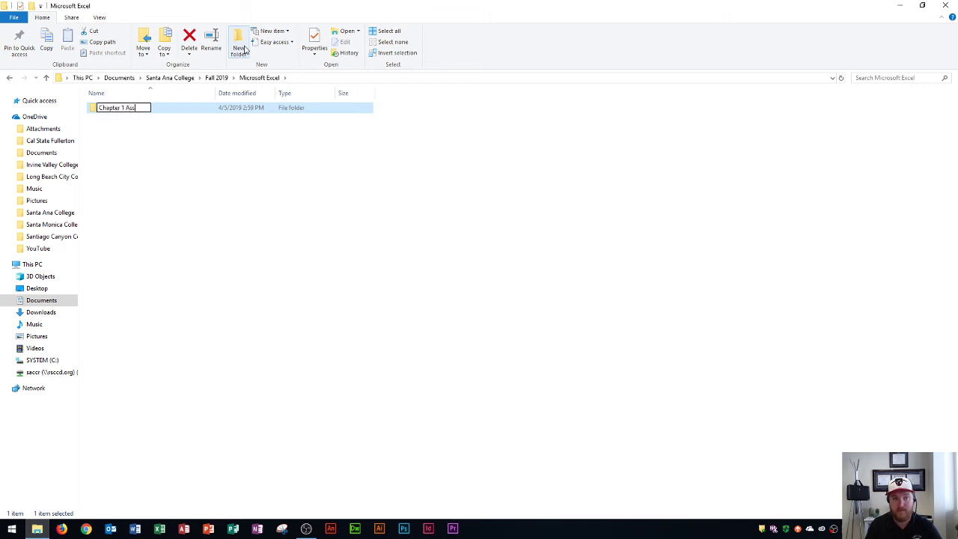
type("ignments")
key("Return")
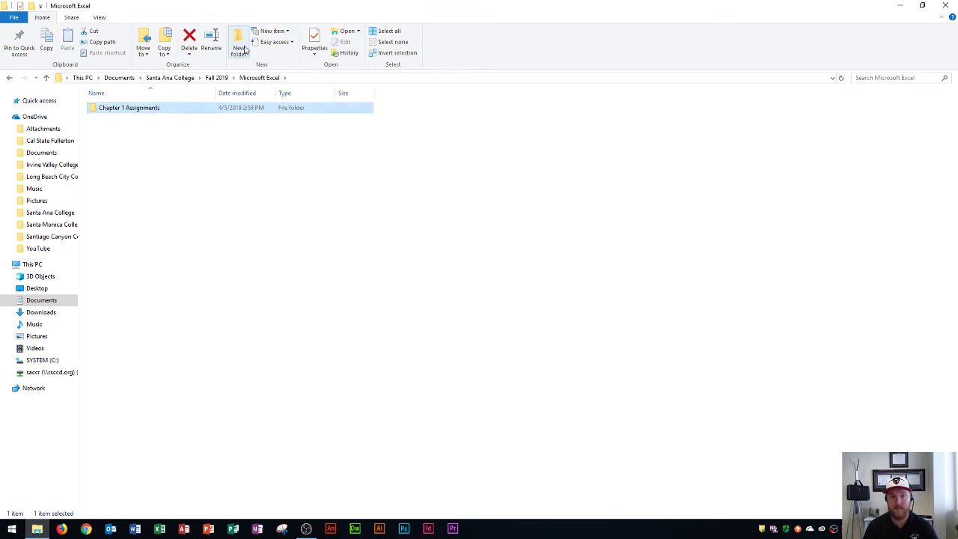
left_click(244, 50)
type("C")
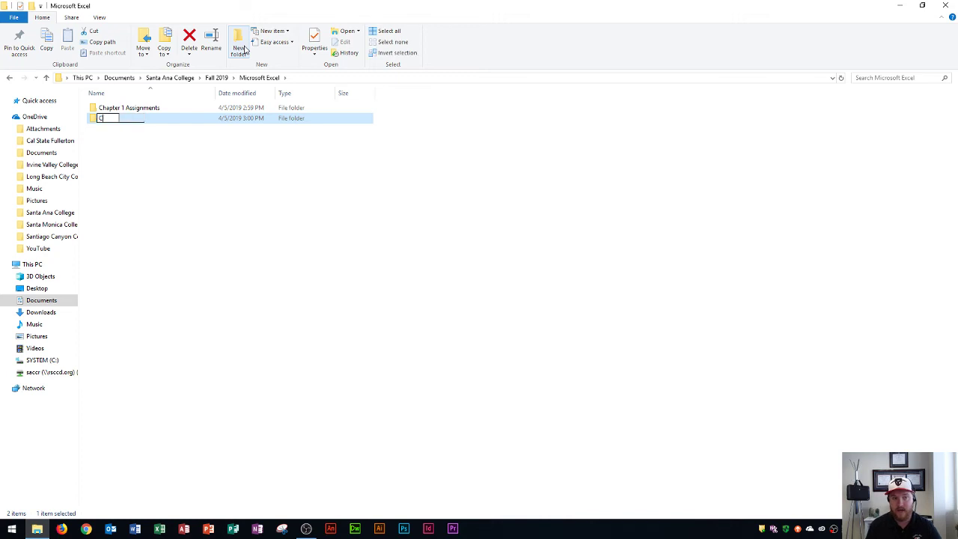
type("hapter 2 As")
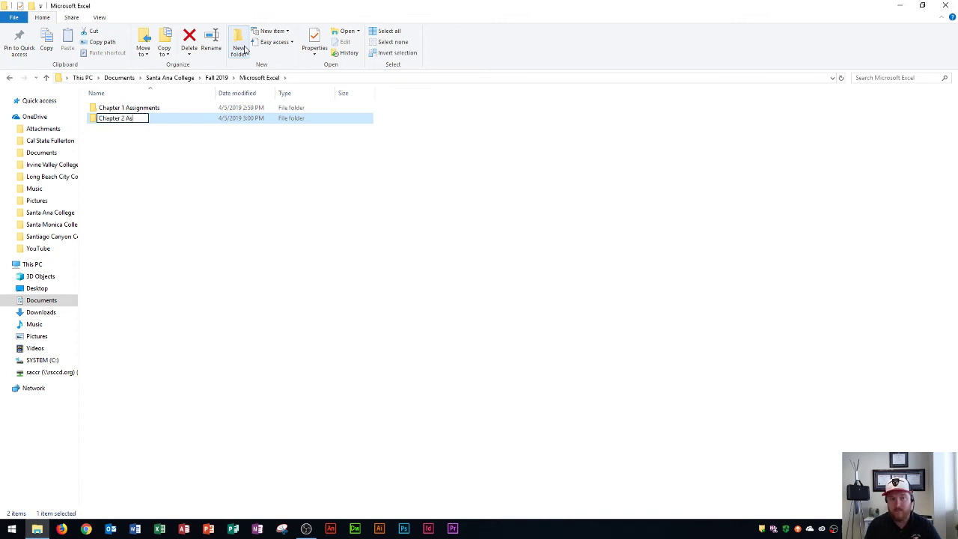
type("signments")
key("Return")
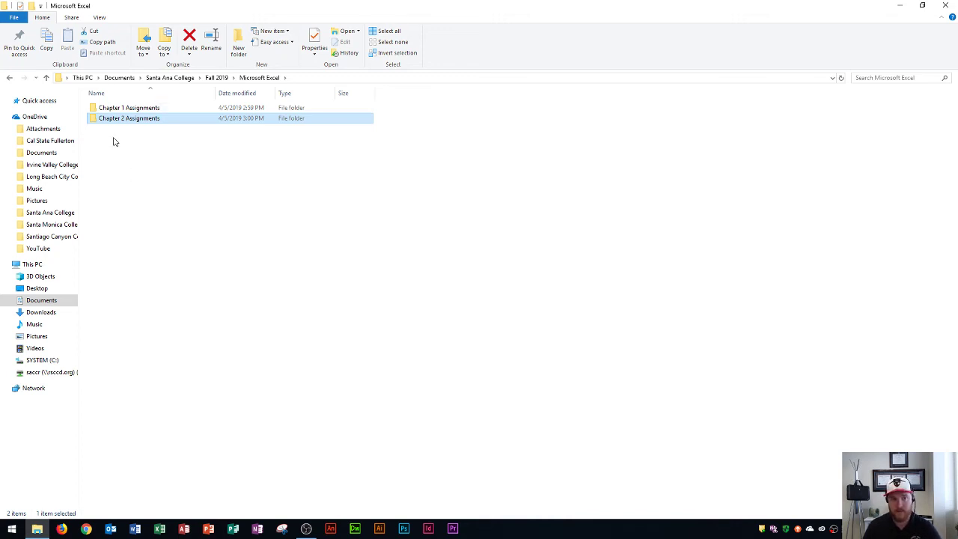
Look inside Chapter 1 Assignments, then go back up to Fall 2019
double_click(128, 110)
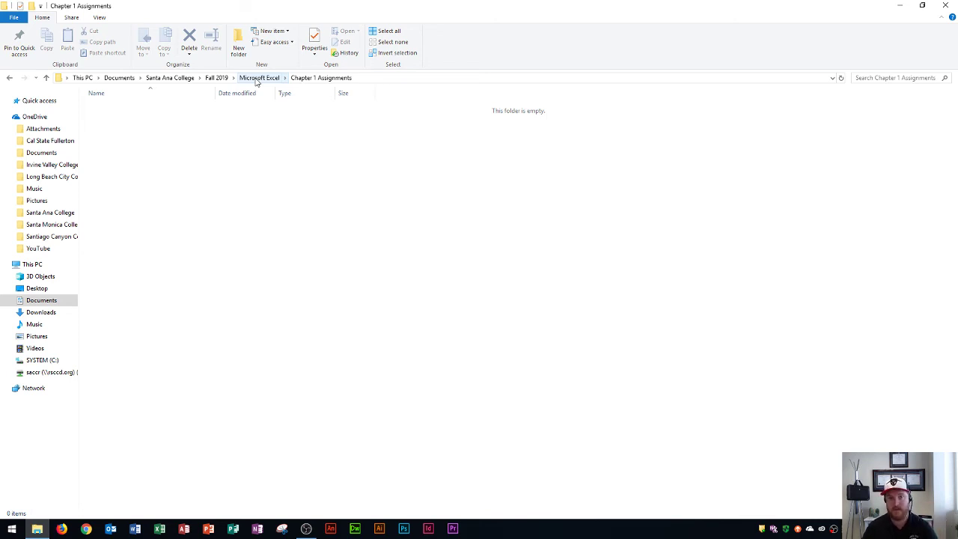
left_click(262, 80)
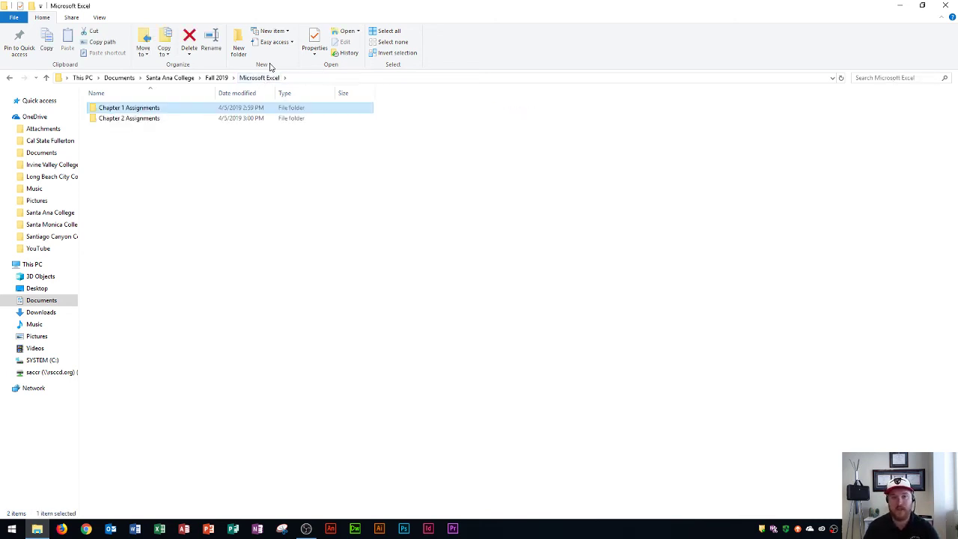
left_click(220, 78)
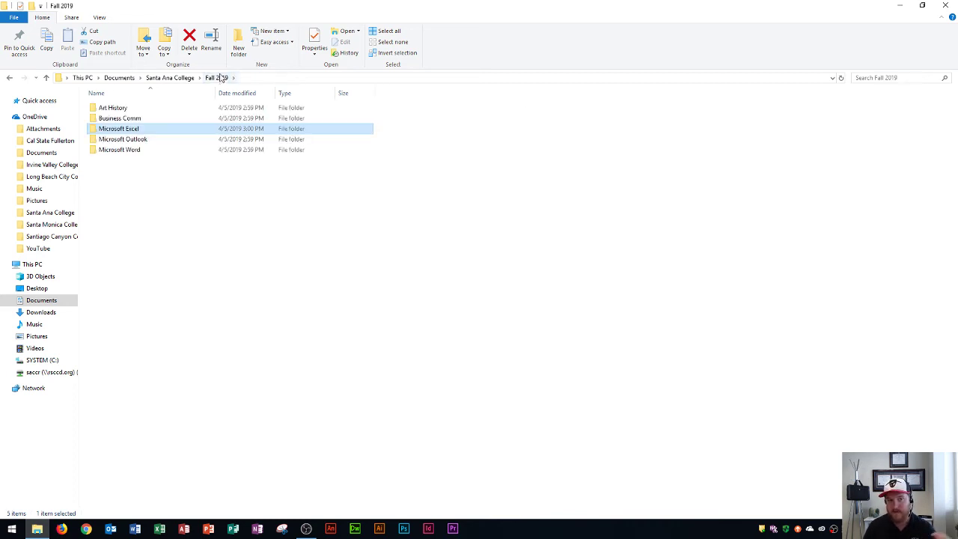
Create a 'Spring 2020' folder in Santa Ana College, check it, and return there
left_click(177, 80)
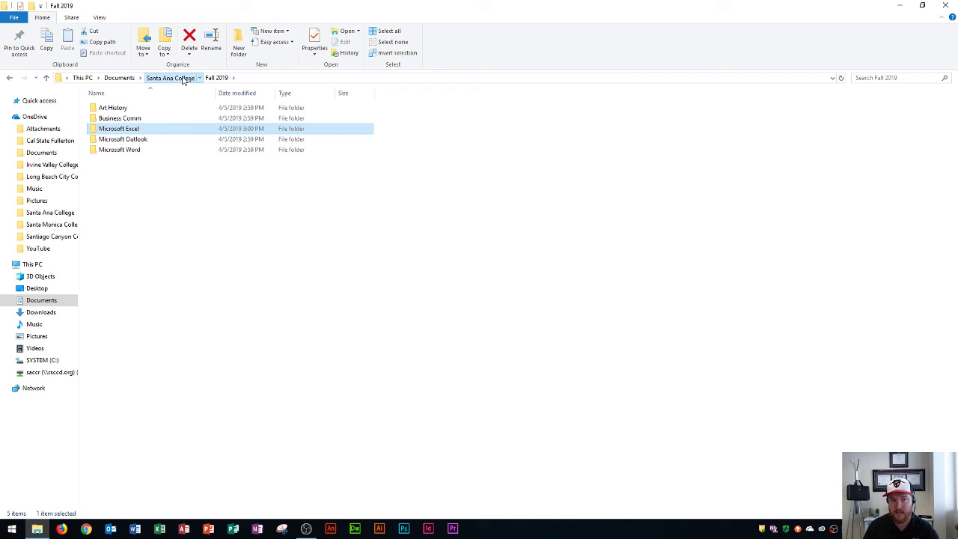
left_click(126, 139)
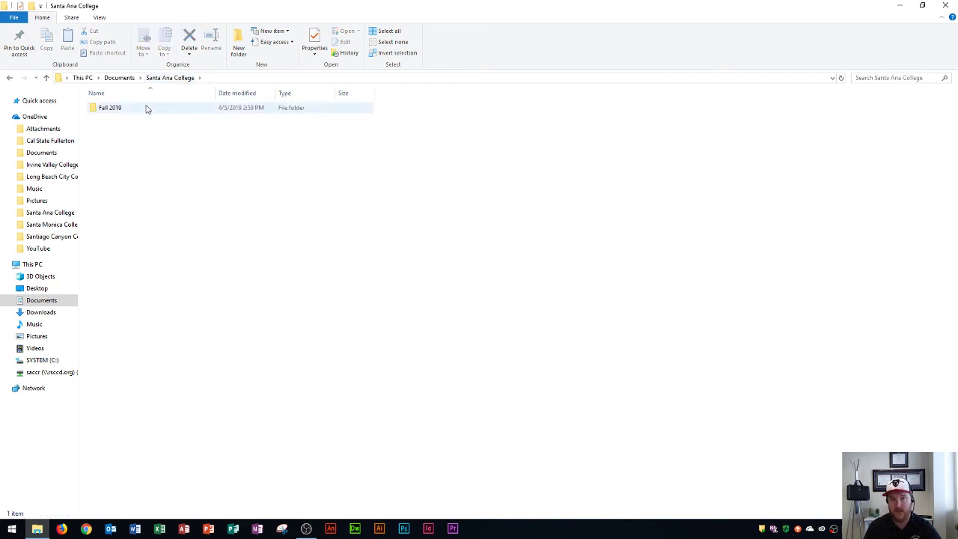
left_click(239, 46)
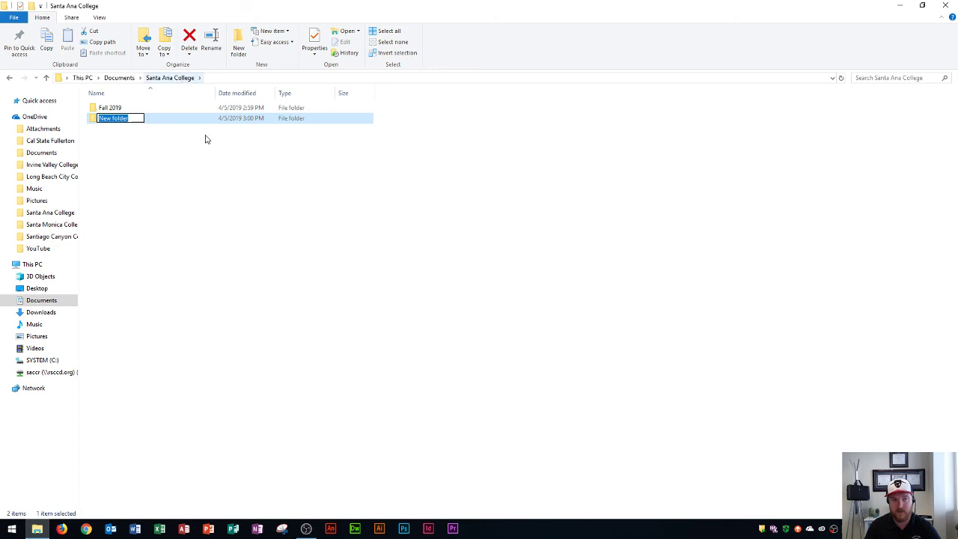
type("Spring 2020")
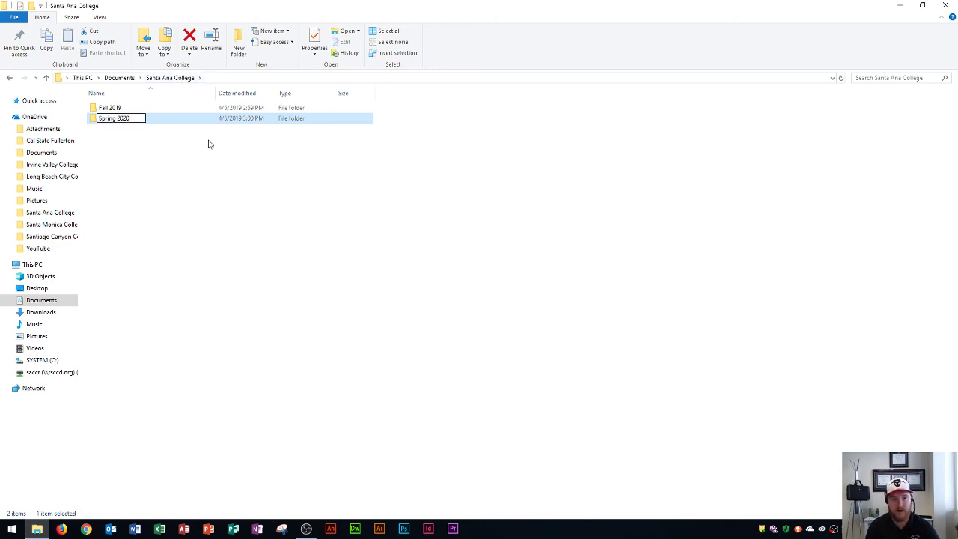
key("Return")
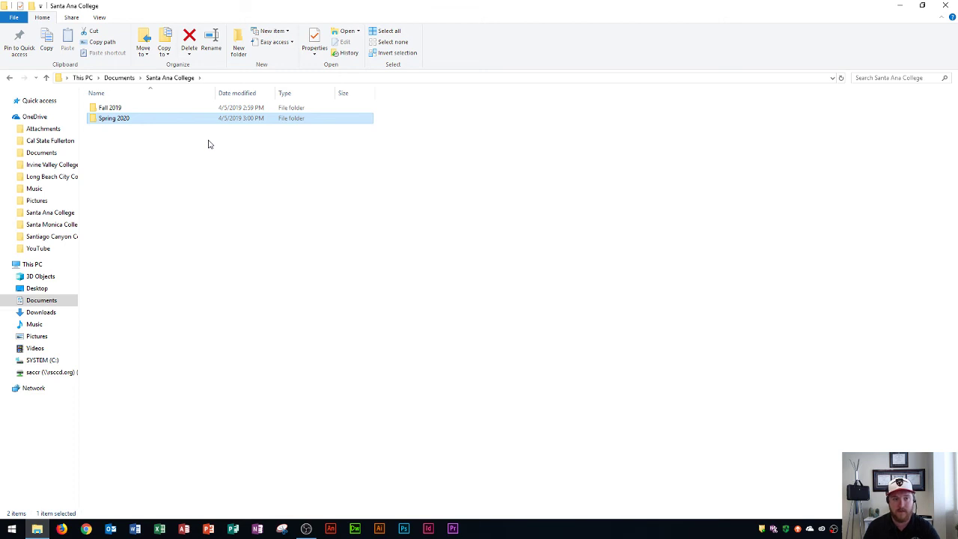
double_click(114, 119)
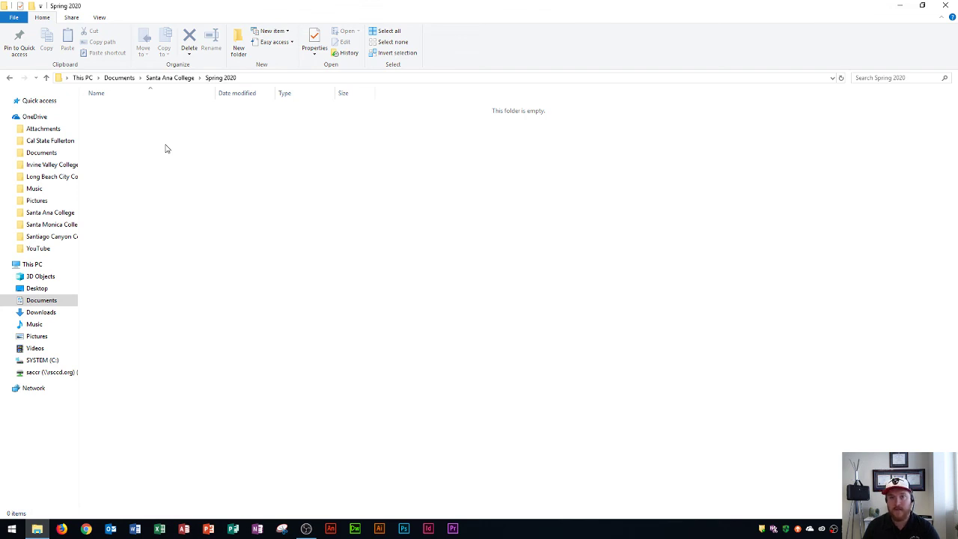
left_click(174, 80)
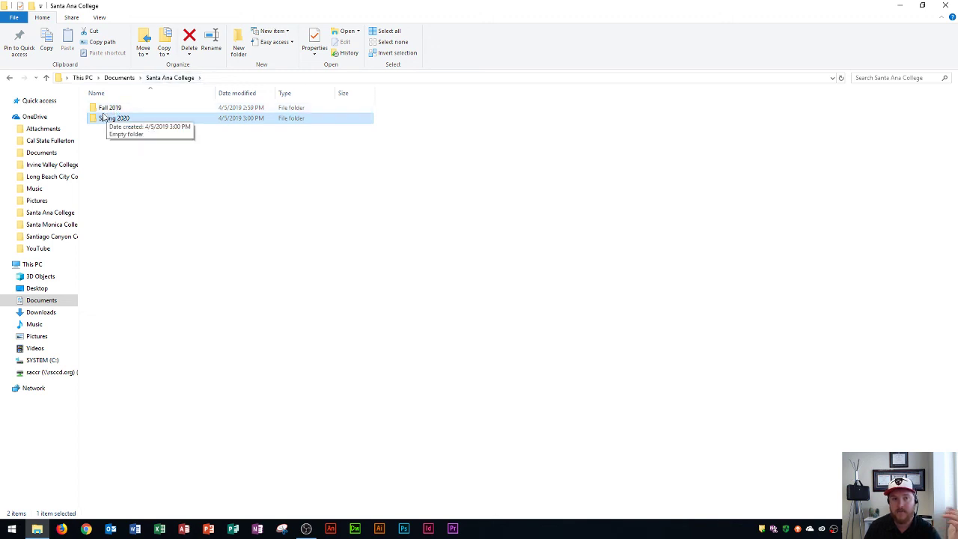
Open Fall 2019 to review its class folders, then return to Documents
left_click(109, 110)
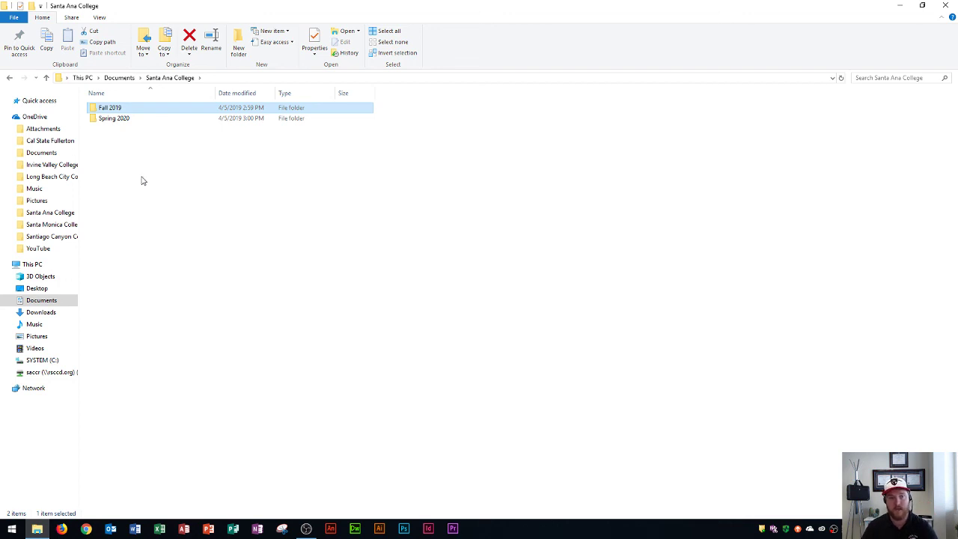
double_click(109, 111)
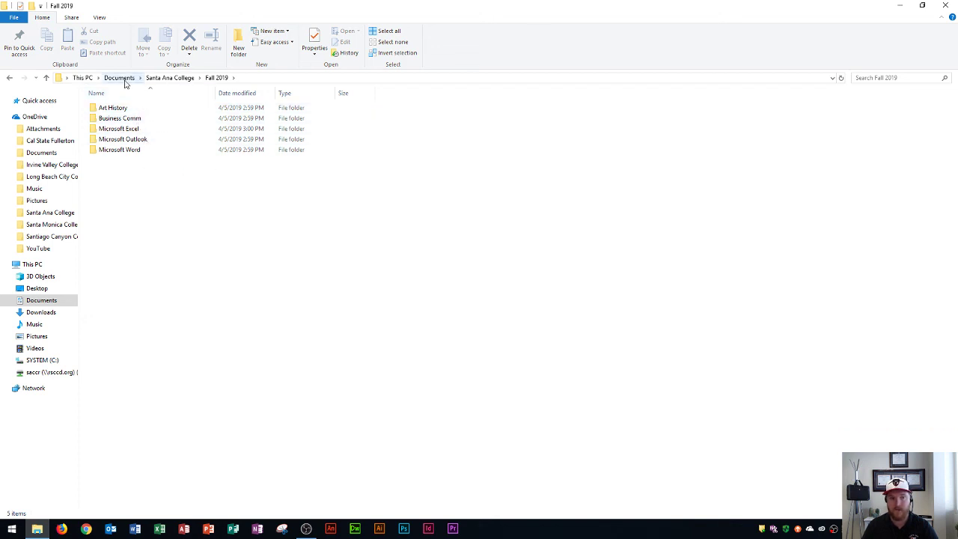
left_click(124, 79)
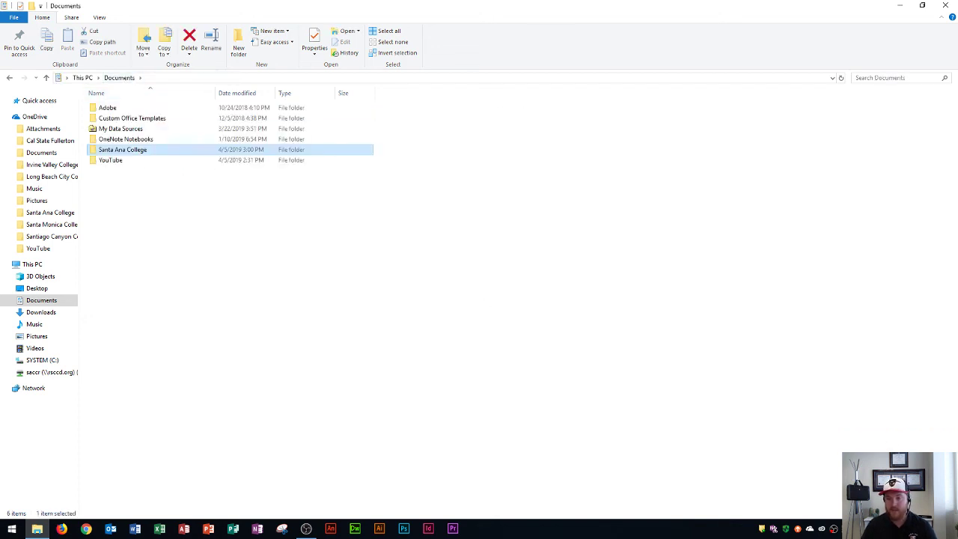